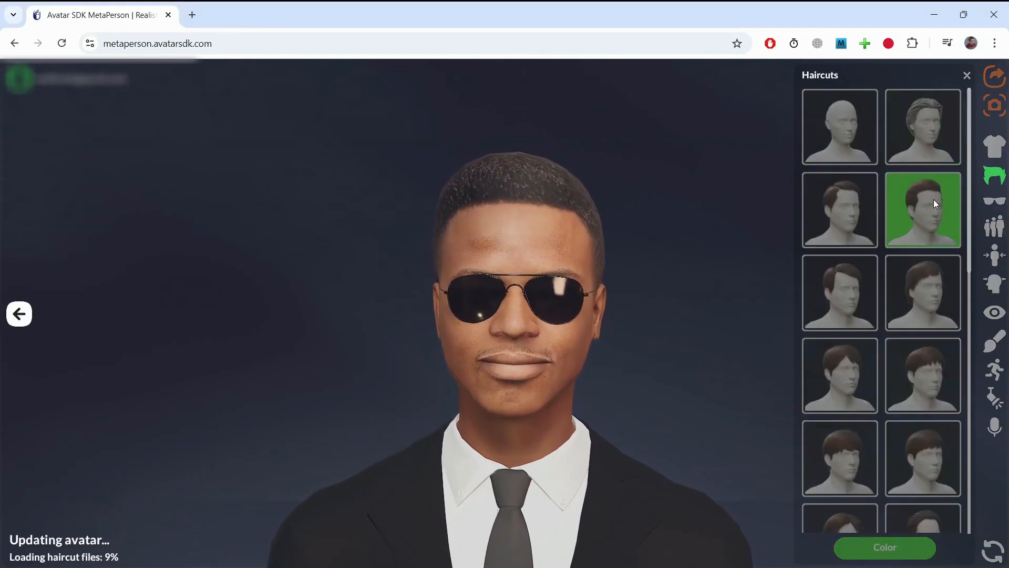
# Apply the standing raised-leg animation to the suited avatar and try different lighting presets.
pyautogui.click(999, 372)
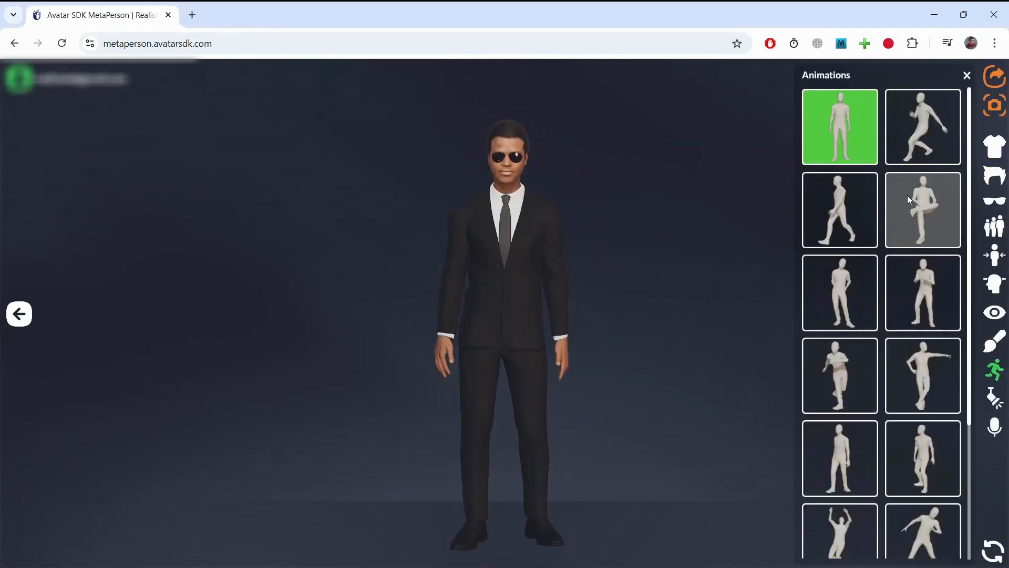
pyautogui.click(922, 209)
pyautogui.click(995, 398)
pyautogui.click(860, 373)
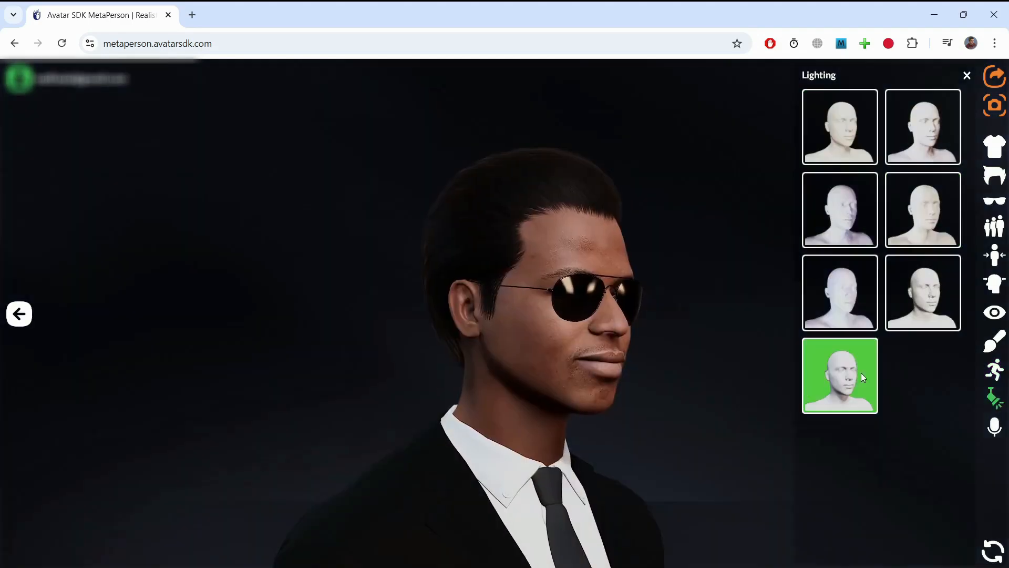
pyautogui.click(811, 292)
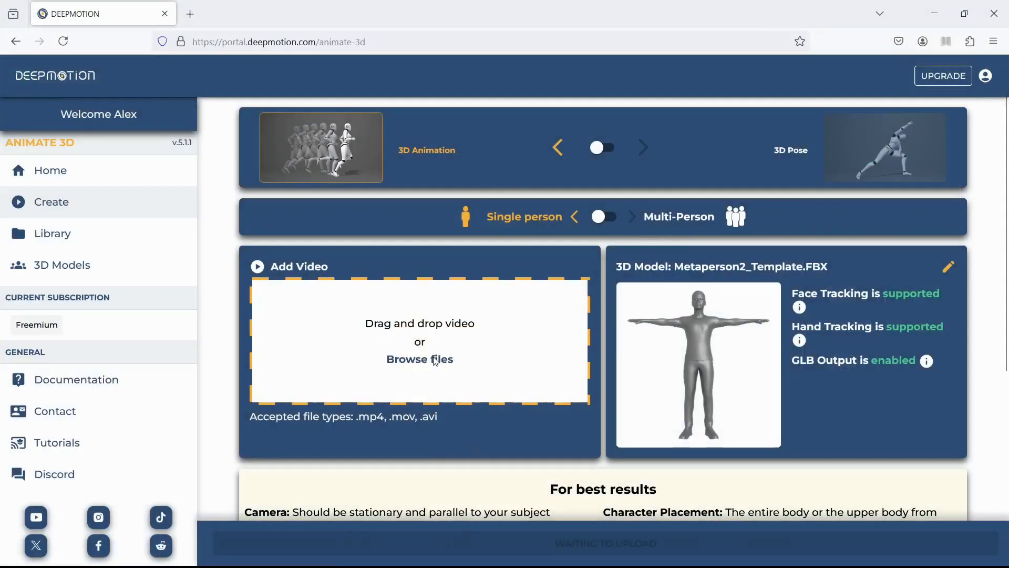
# Create an animation from video_1920_1080.mp4 with Hand Tracking enabled and Motion Smoothing set to 0.1.
pyautogui.click(433, 361)
pyautogui.doubleClick(465, 135)
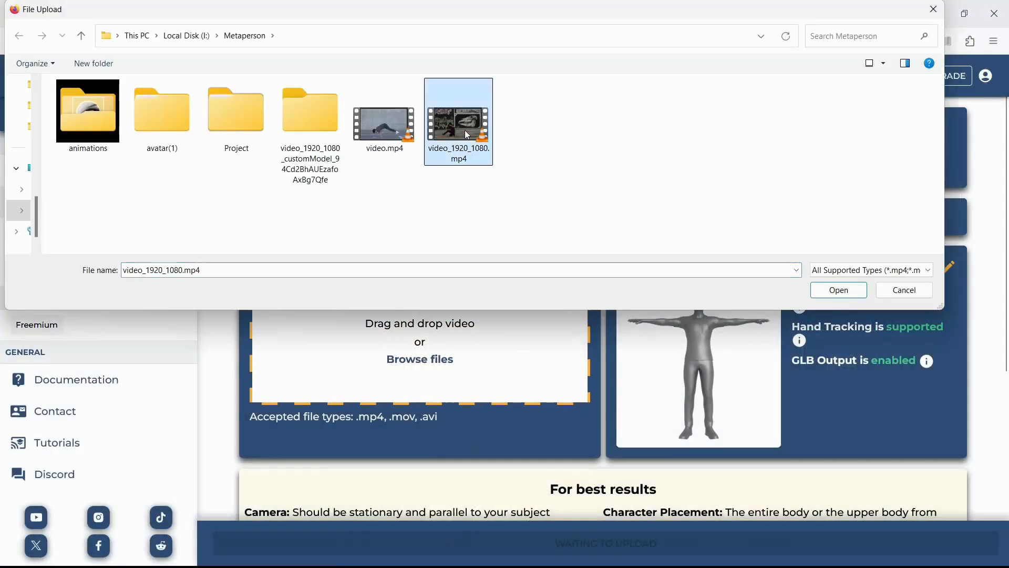
pyautogui.scroll(-6, 465, 134)
pyautogui.click(259, 344)
pyautogui.click(274, 503)
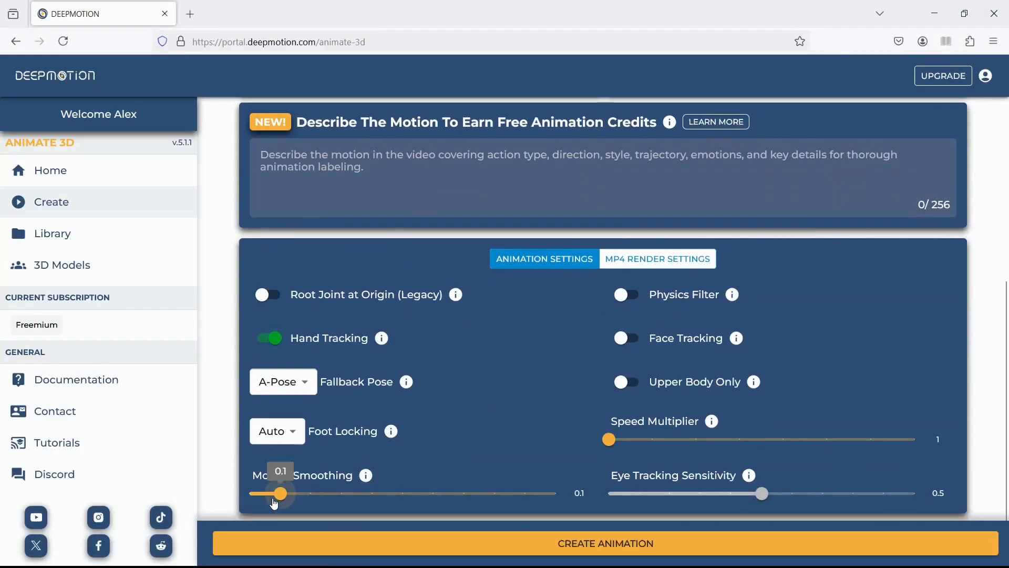
pyautogui.click(589, 539)
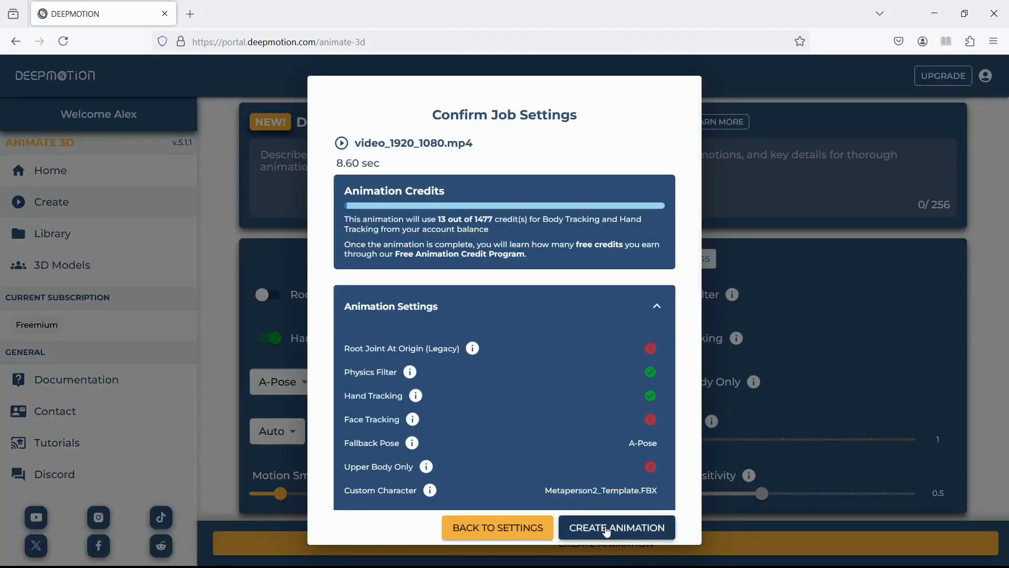
pyautogui.click(607, 530)
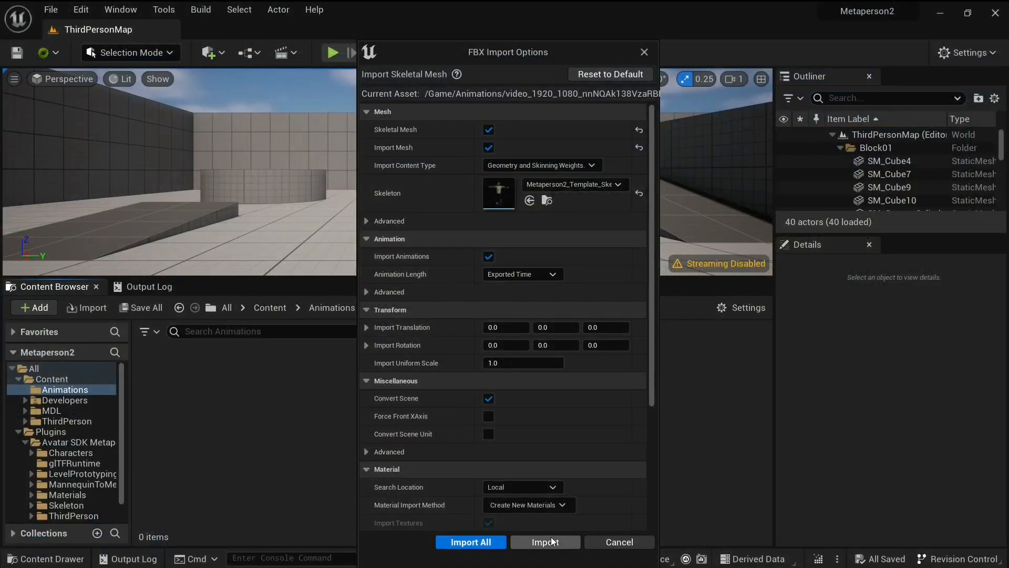
# Import the video_1920_1080 FBX into the Unreal Engine Animations folder using the Metaperson2_Template skeleton and open the imported content.
pyautogui.click(545, 542)
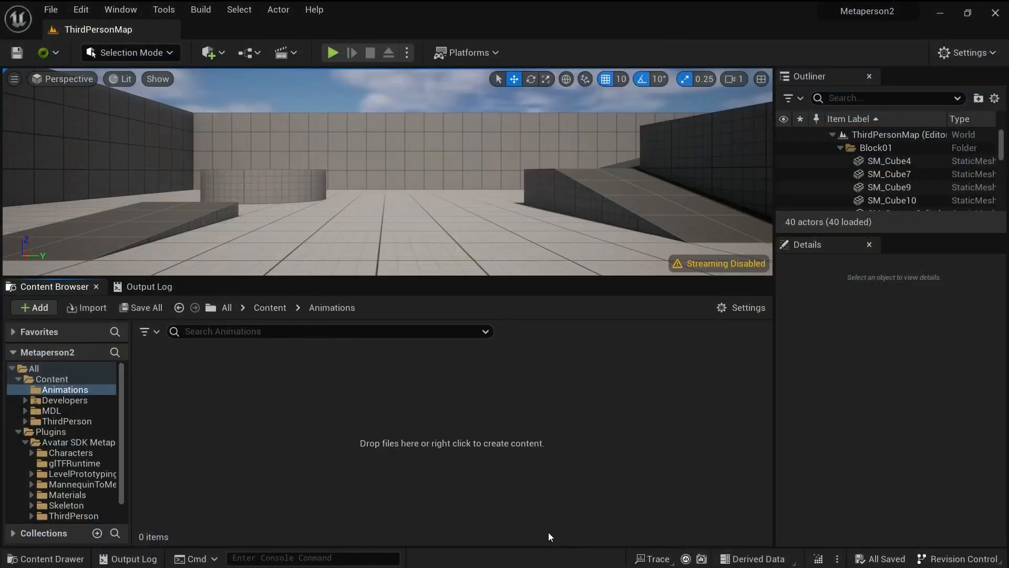
pyautogui.doubleClick(171, 470)
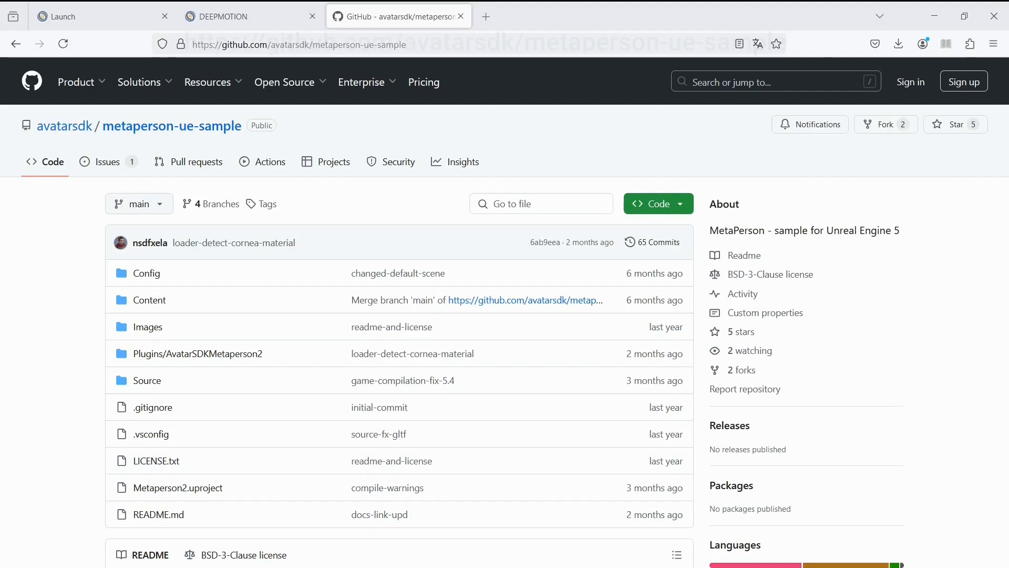
# Download the metaperson-ue-sample repository from GitHub and extract its ZIP to I:\Metaperson\metaperson-ue-sample-main.
pyautogui.click(659, 204)
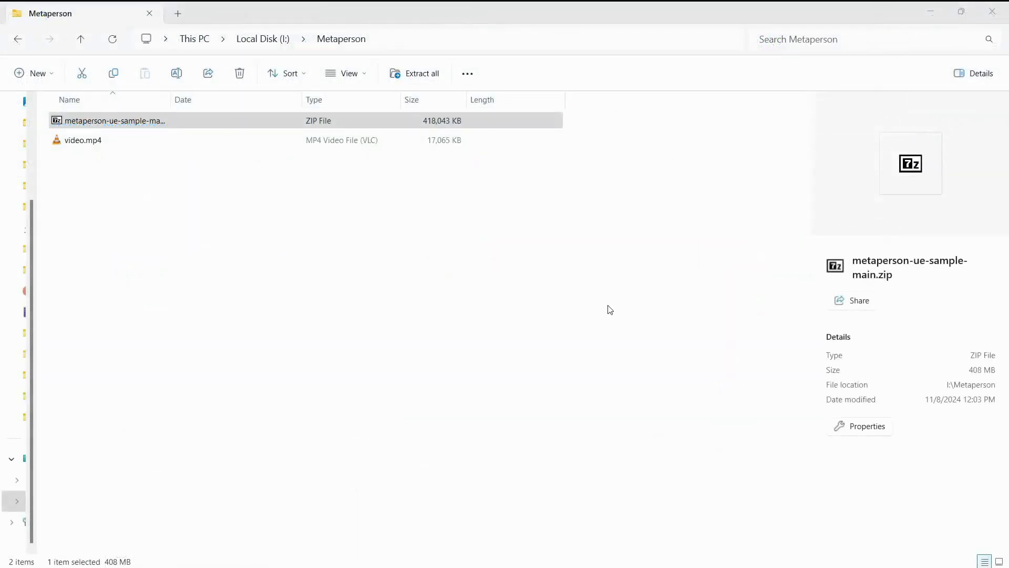
pyautogui.rightClick(100, 118)
pyautogui.click(152, 229)
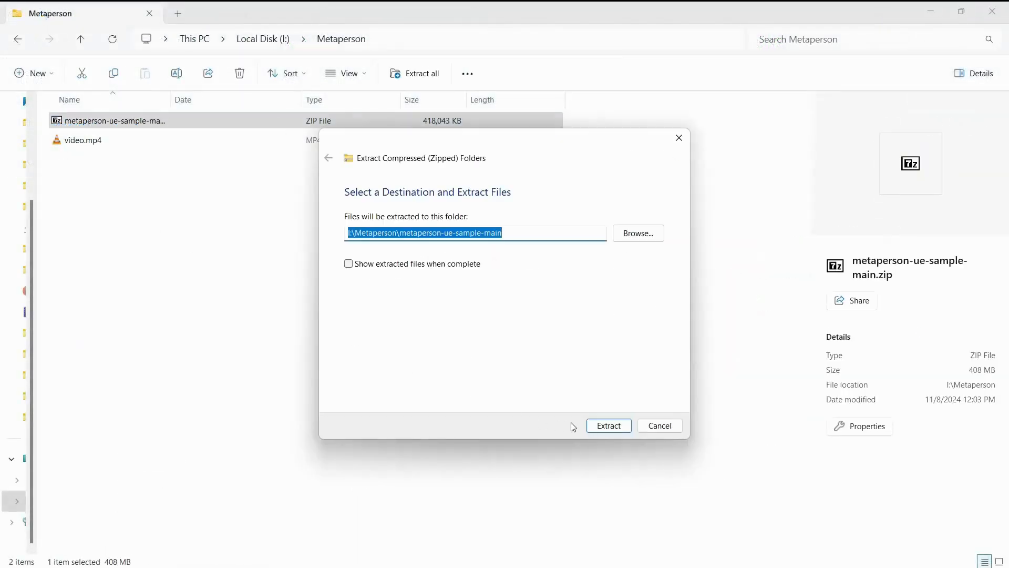
pyautogui.click(607, 425)
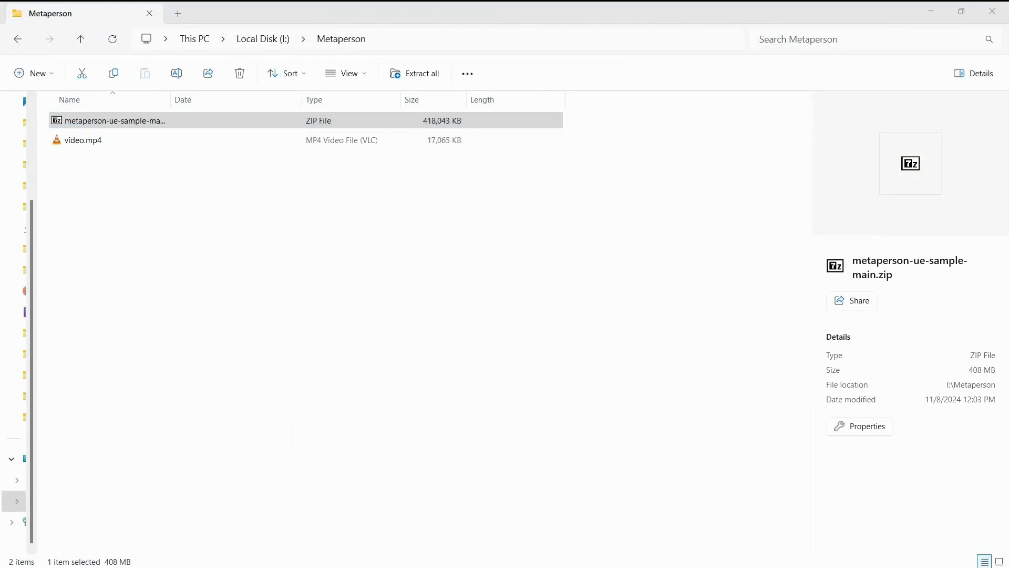
# Open Metaperson2.uproject from the extracted metaperson-ue-sample-main folder.
pyautogui.doubleClick(137, 124)
pyautogui.doubleClick(135, 124)
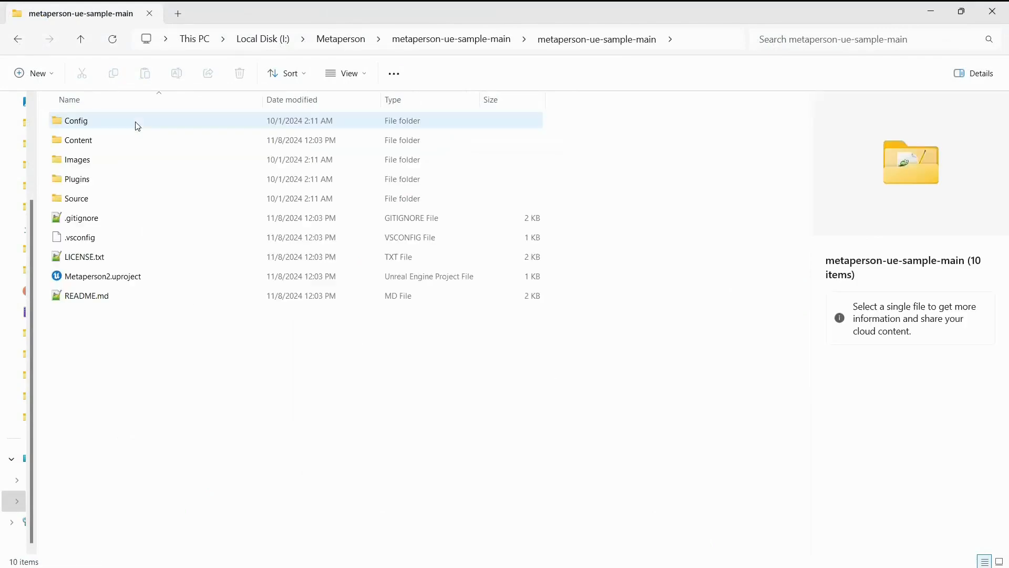
pyautogui.doubleClick(103, 278)
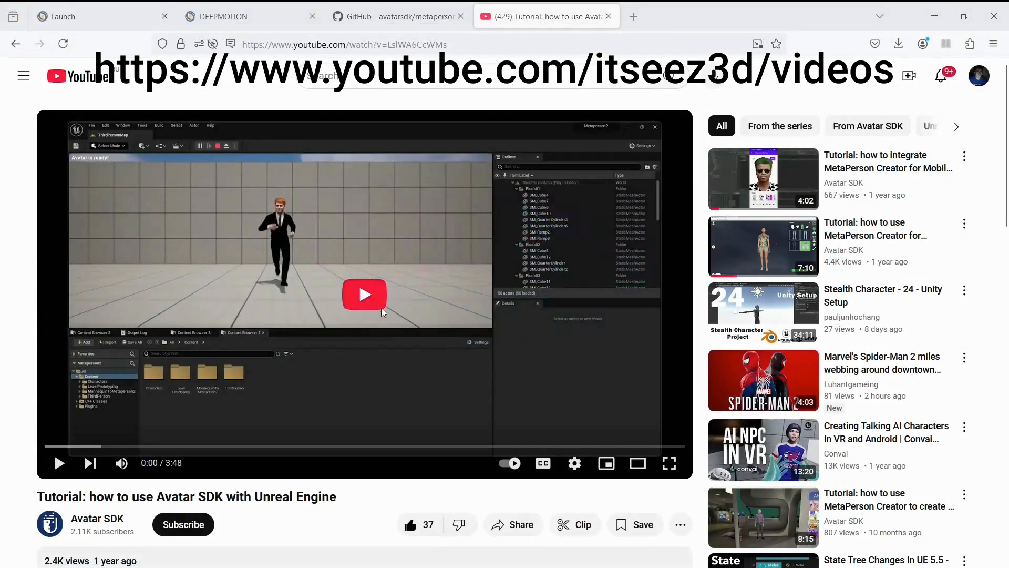
# Play the YouTube video "Tutorial: how to use Avatar SDK with Unreal Engine".
pyautogui.click(353, 304)
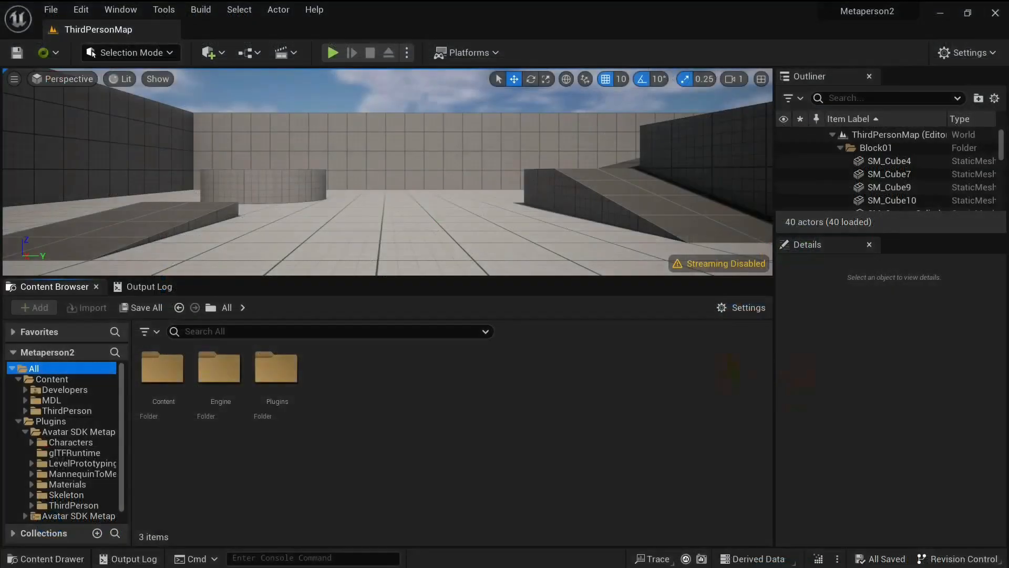
# Open the Skeleton folder in the Avatar SDK Metaperson plugin content of the Unreal Engine project.
pyautogui.doubleClick(294, 371)
pyautogui.doubleClick(231, 369)
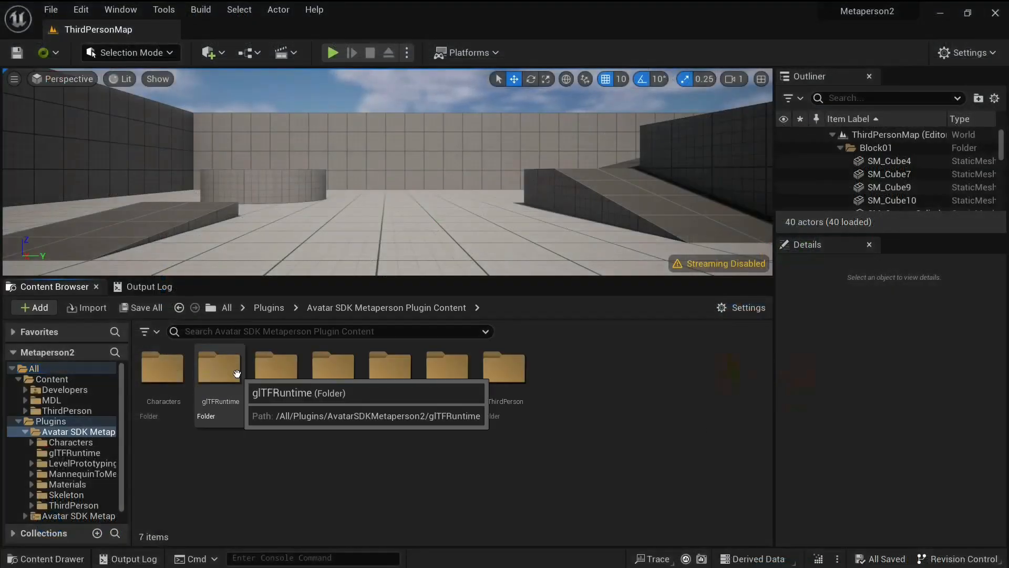
pyautogui.doubleClick(447, 368)
# Export the Metaperson2_Template skeletal mesh as an FBX file to the Metaperson folder with the default FBX 2013 options.
pyautogui.click(273, 383)
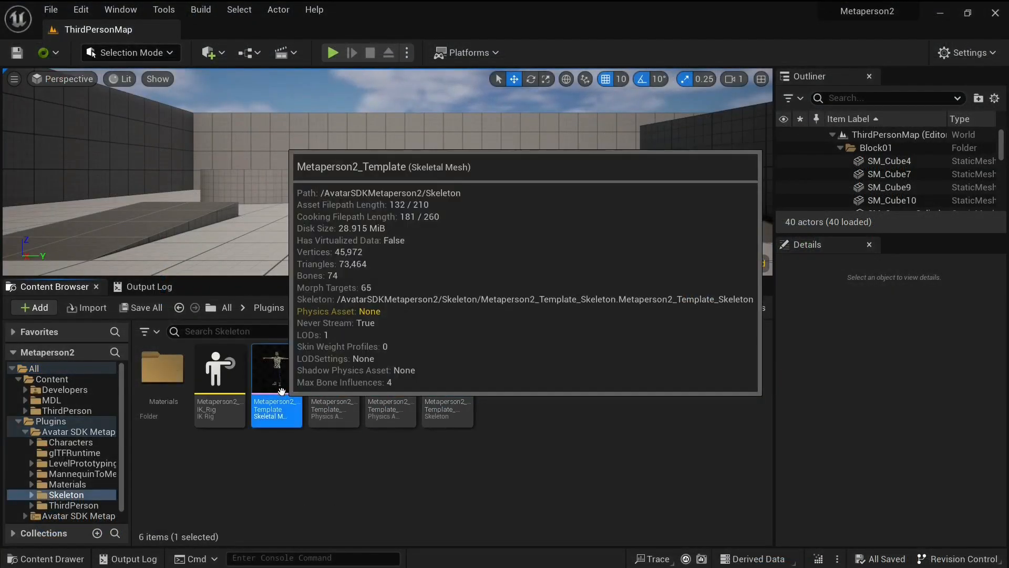
pyautogui.rightClick(282, 392)
pyautogui.moveTo(282, 392)
pyautogui.click(541, 427)
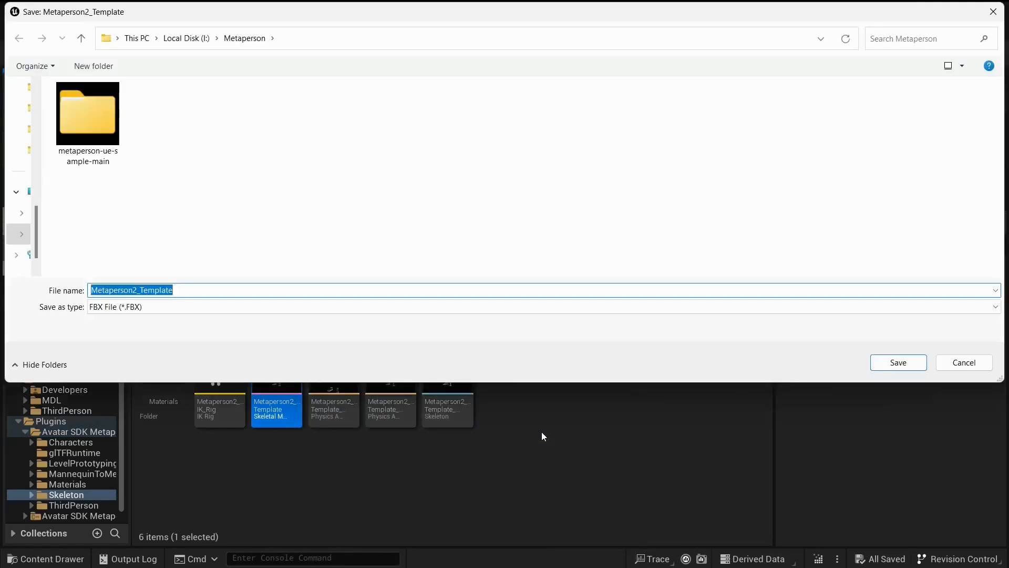
pyautogui.click(884, 368)
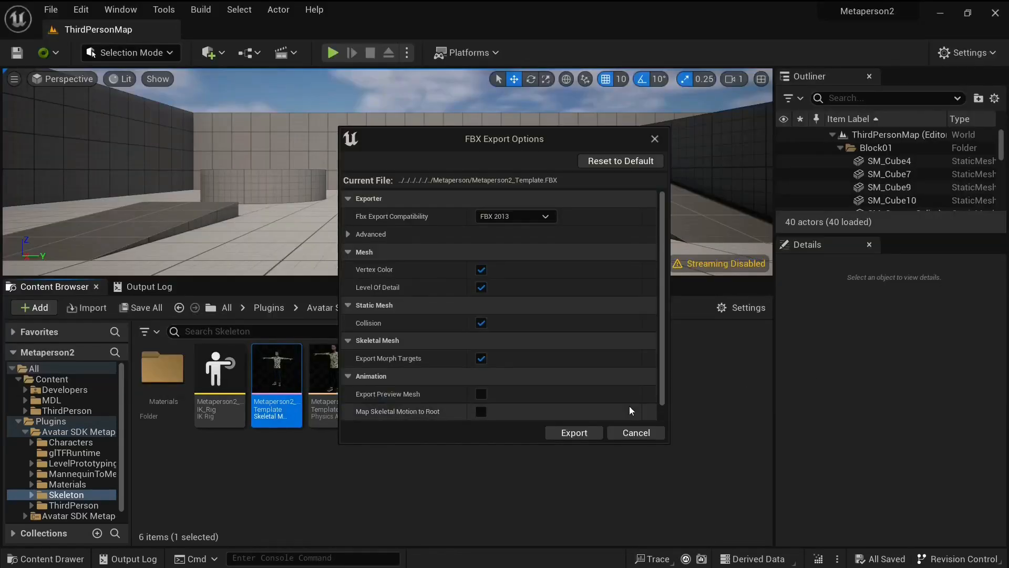
pyautogui.click(576, 430)
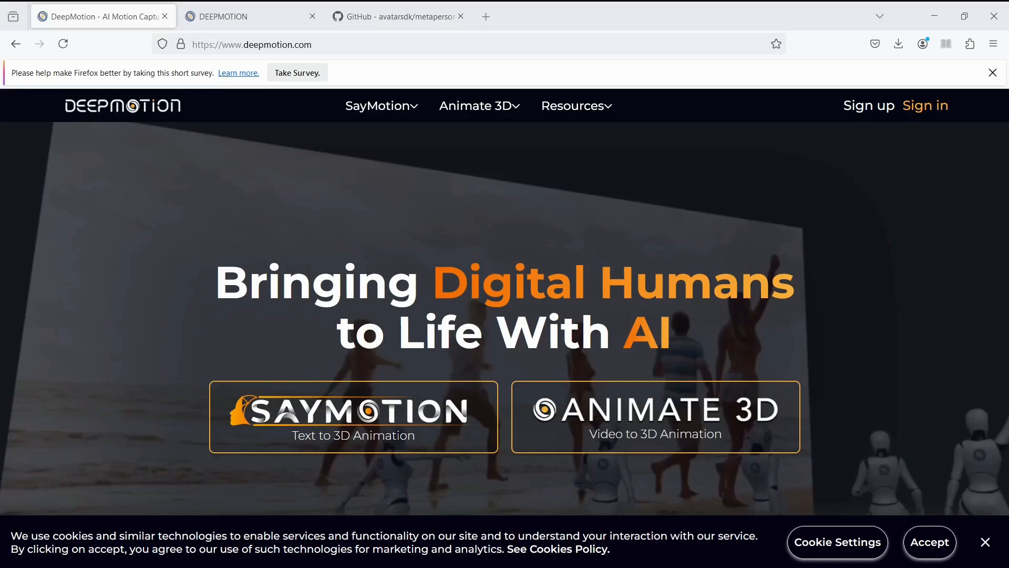
# Dismiss the browser survey notice, sign in on the DeepMotion website and launch Animate 3D from the motion portal.
pyautogui.click(993, 73)
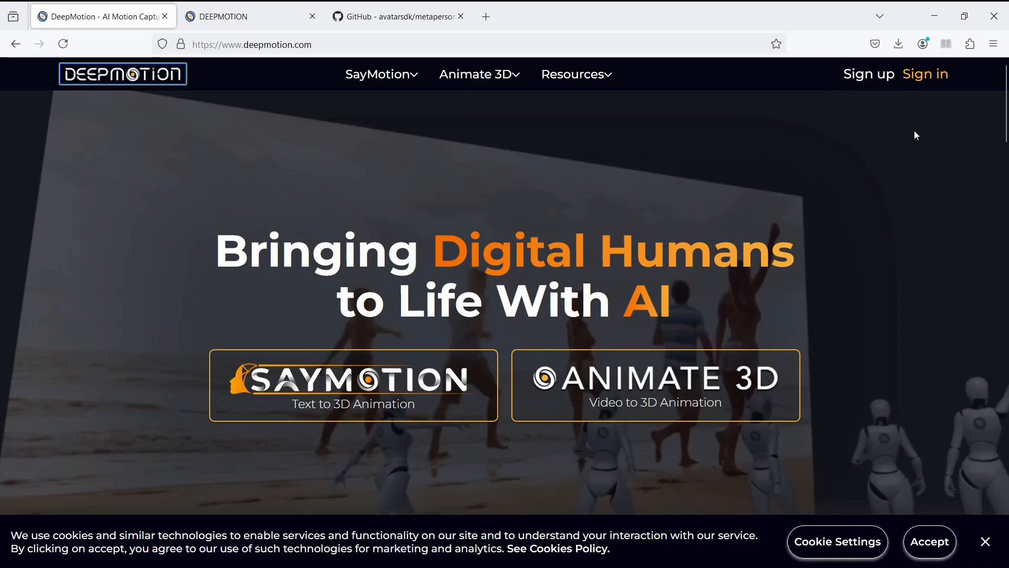
pyautogui.click(917, 79)
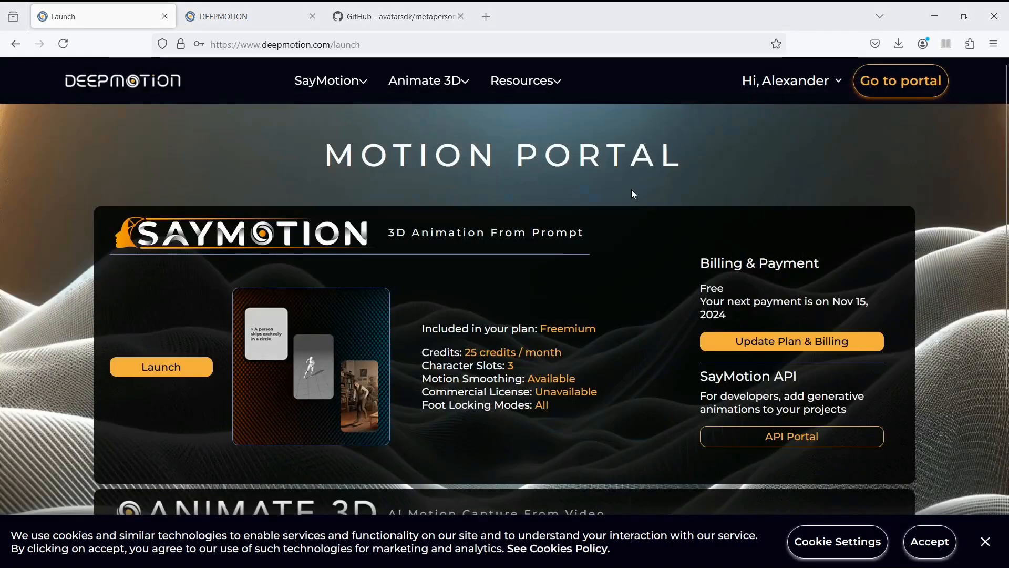
pyautogui.scroll(-4, 631, 189)
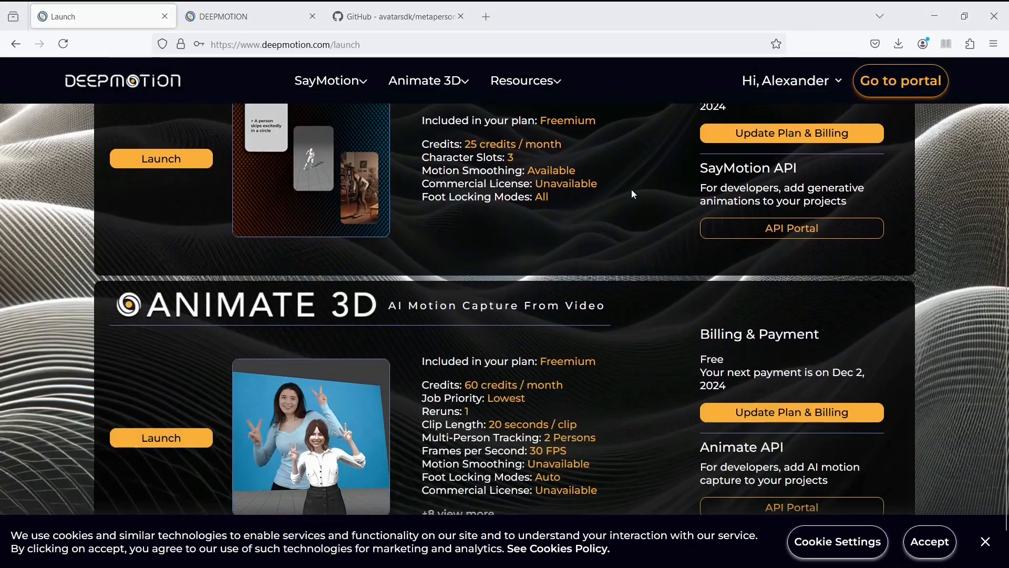
pyautogui.scroll(-1, 632, 189)
pyautogui.click(187, 395)
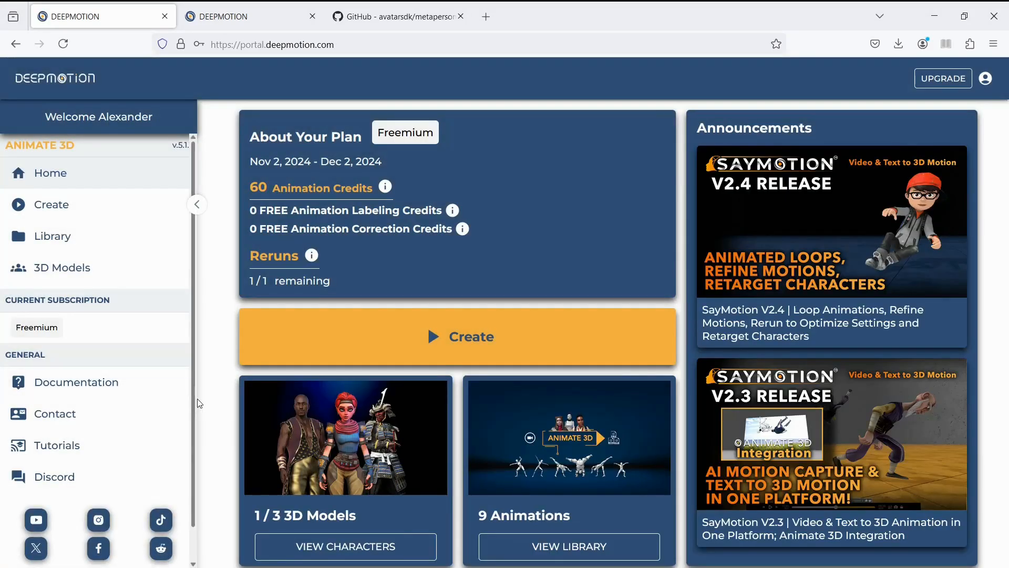
# Upload Metaperson2_Template.FBX as a custom character to the 3D models collection.
pyautogui.click(349, 548)
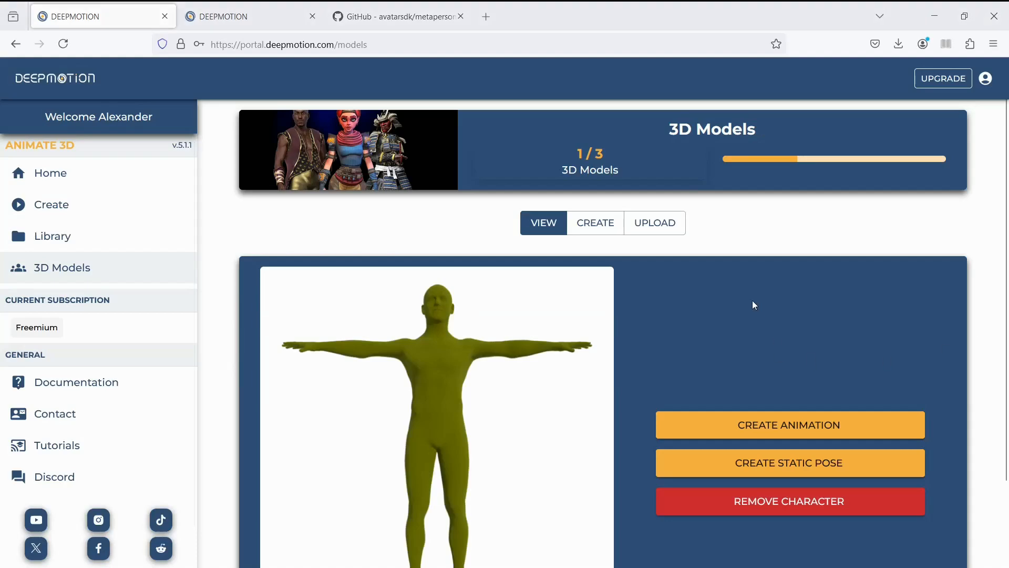
pyautogui.click(655, 223)
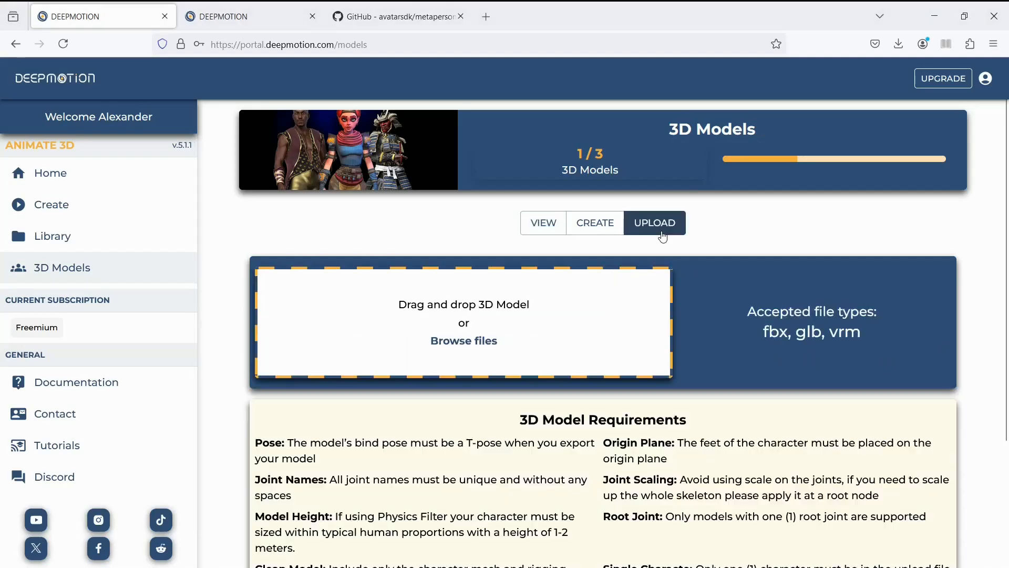
pyautogui.click(456, 342)
pyautogui.doubleClick(631, 168)
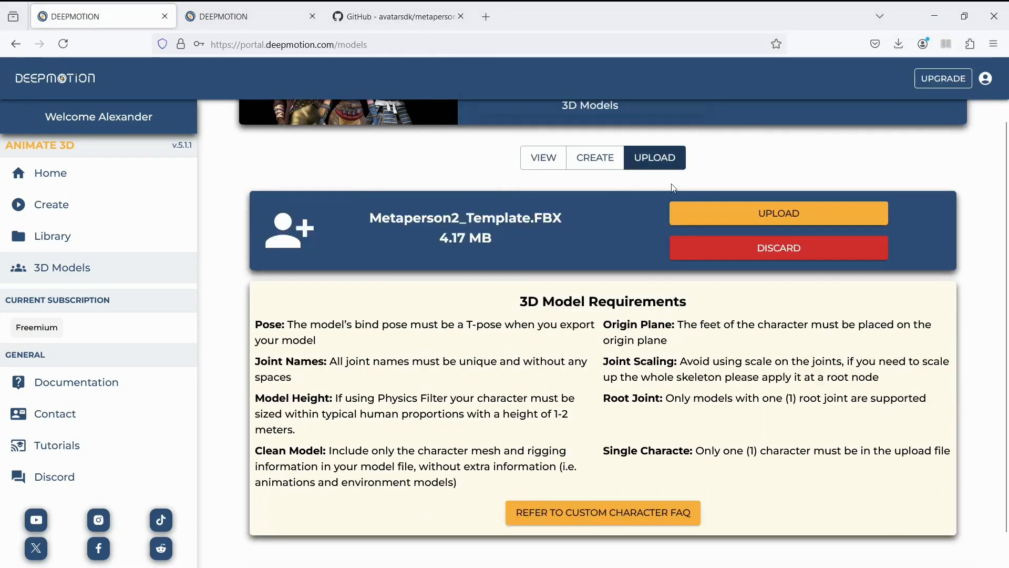
pyautogui.click(726, 214)
pyautogui.click(678, 361)
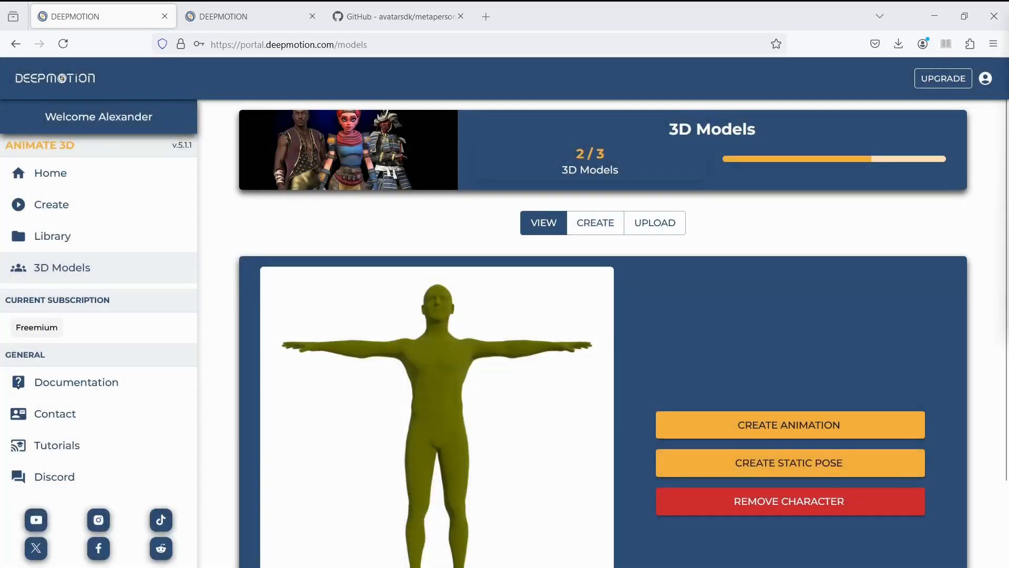
# Start a new 3D animation and assign Metaperson2_Template.FBX as its character model.
pyautogui.click(124, 201)
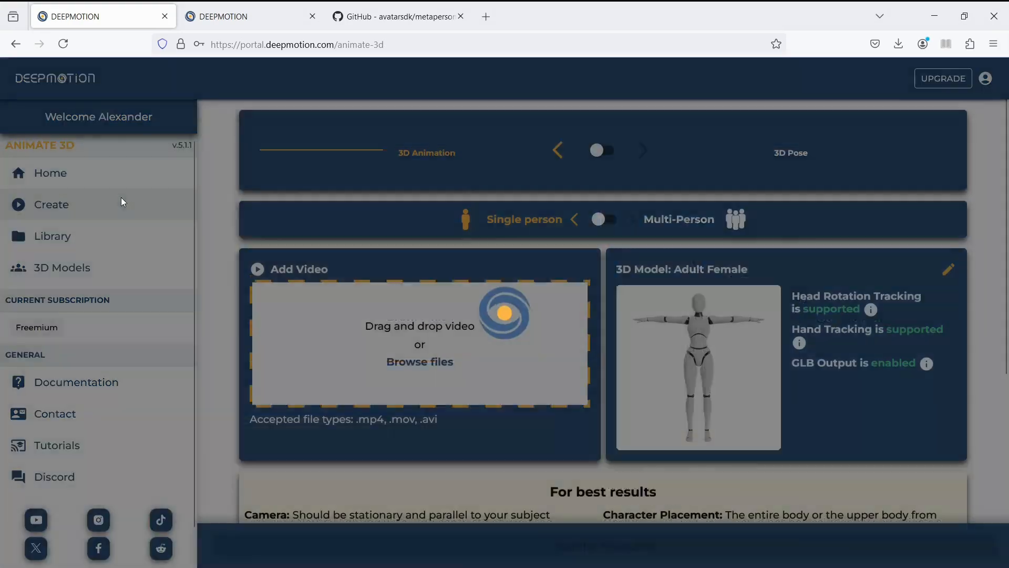
pyautogui.click(950, 273)
pyautogui.scroll(-10, 779, 277)
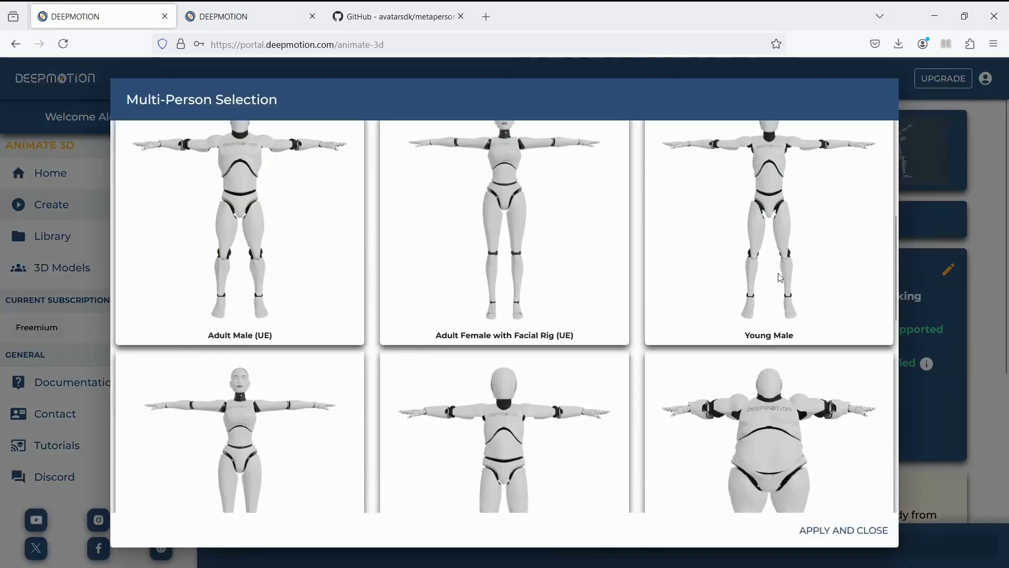
pyautogui.scroll(10, 780, 278)
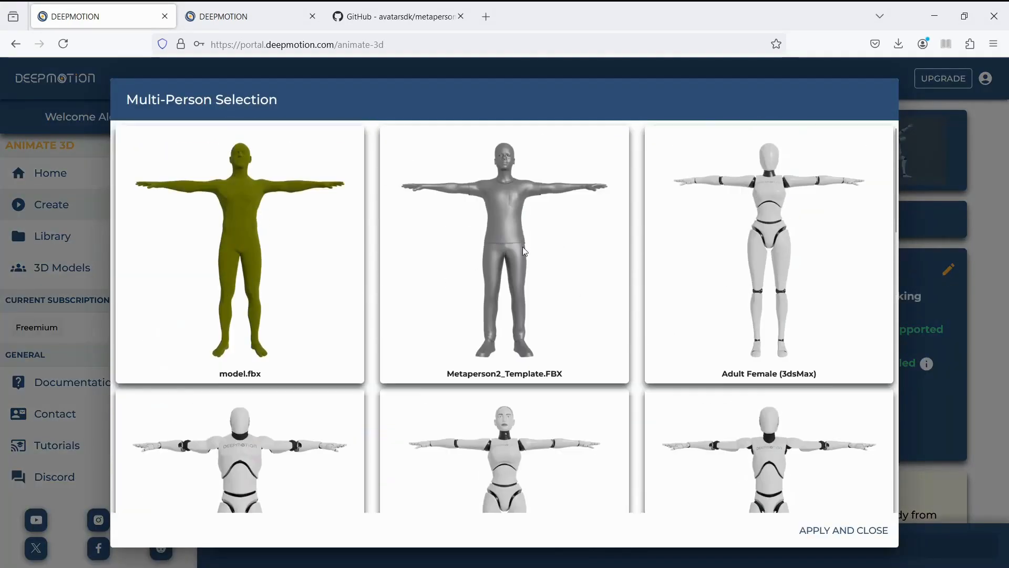
pyautogui.click(512, 238)
pyautogui.click(843, 528)
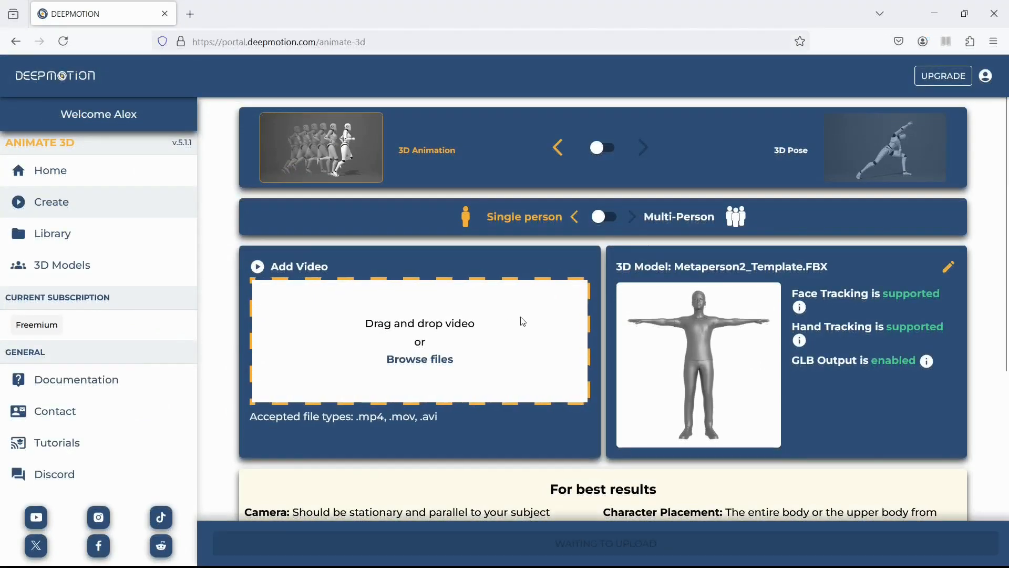
# Add video_1920_1080.mp4 as the animation's source video and enable Hand Tracking.
pyautogui.click(436, 361)
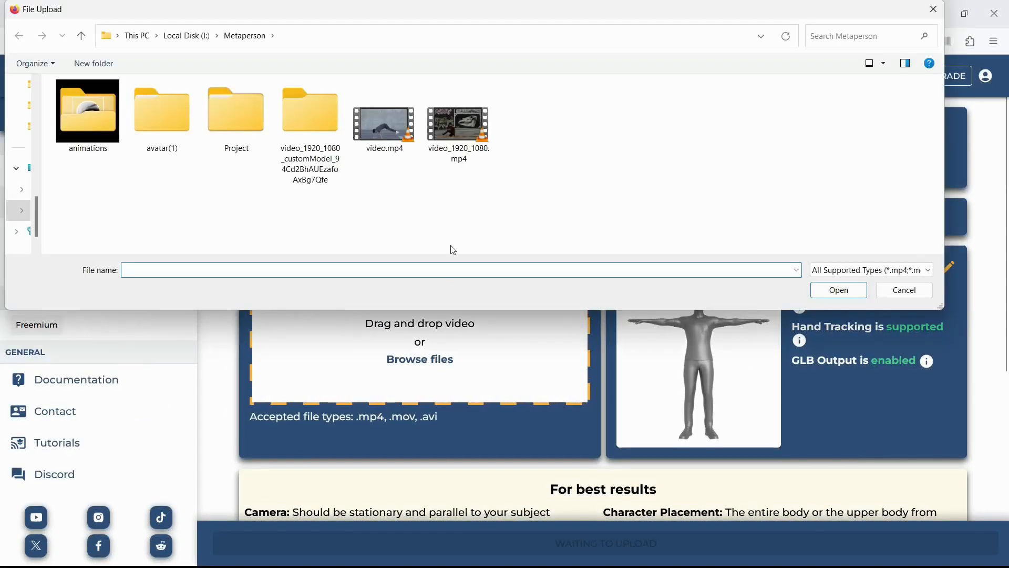
pyautogui.doubleClick(465, 131)
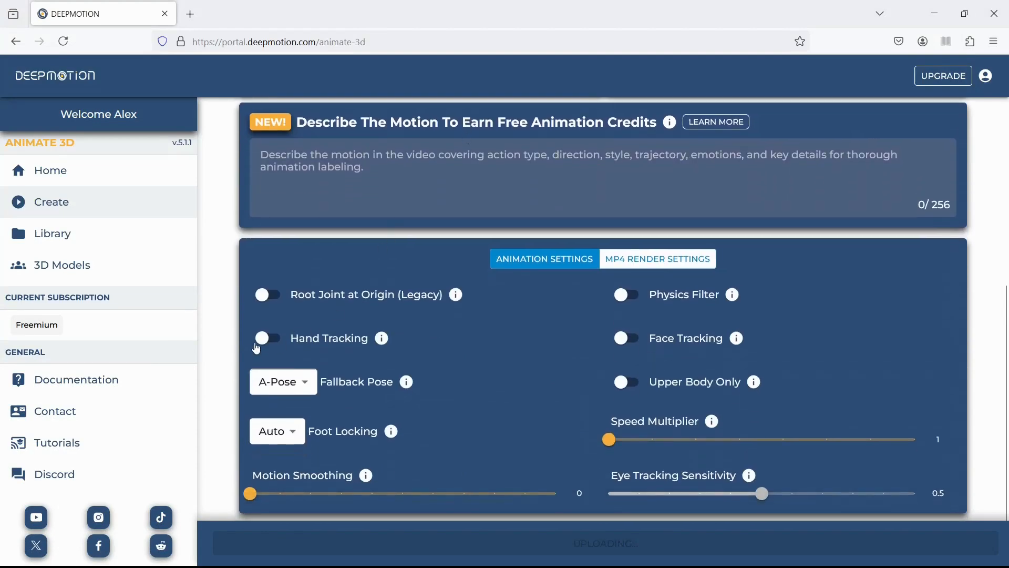
pyautogui.click(257, 344)
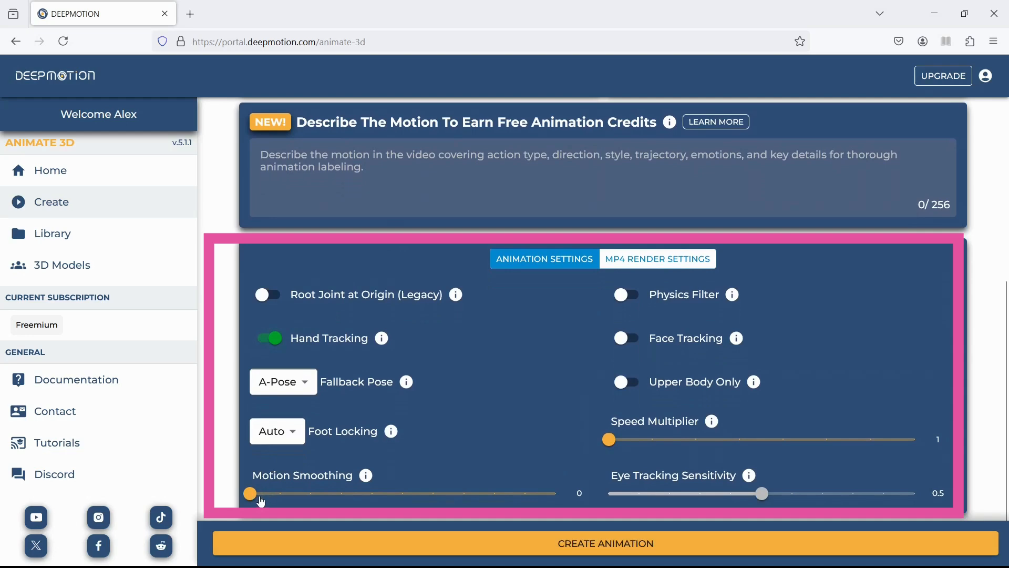
# Set Motion Smoothing to 0.1 and create the animation.
pyautogui.moveTo(259, 497); pyautogui.dragTo(281, 494)
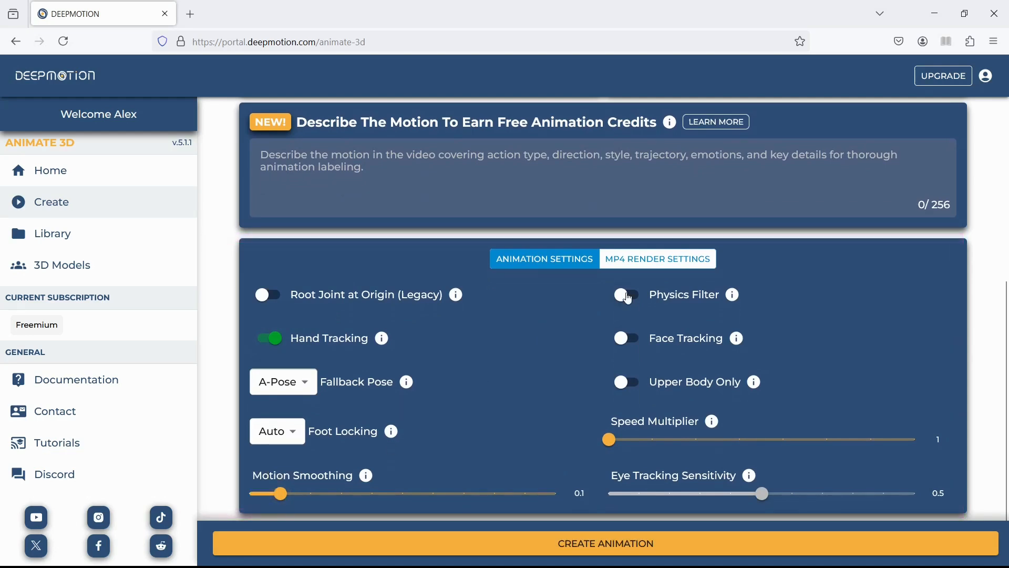
pyautogui.click(609, 554)
pyautogui.click(606, 526)
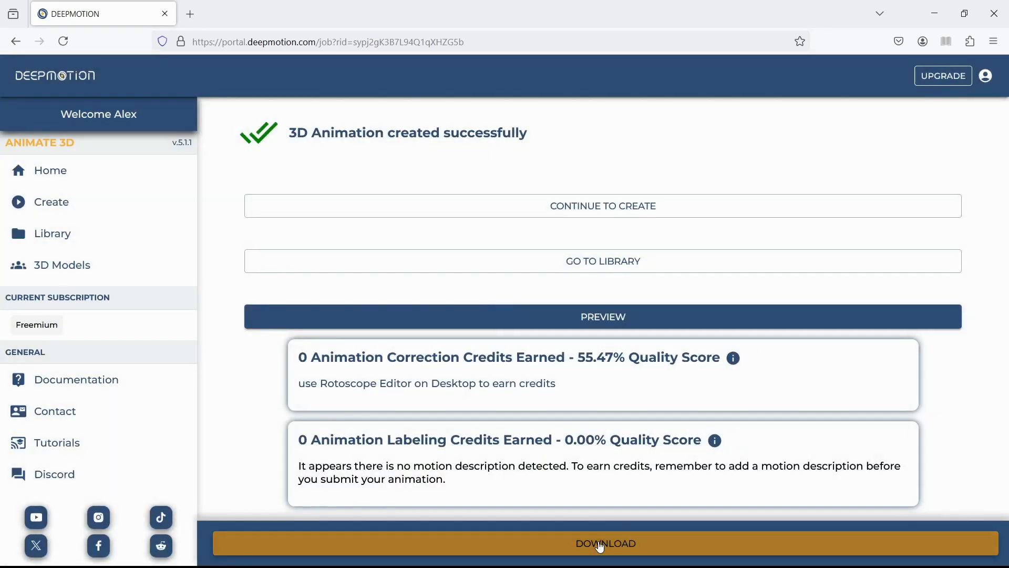
# Download the finished animation for the Metaperson2_Template model in FBX format.
pyautogui.click(600, 547)
pyautogui.click(603, 330)
pyautogui.click(566, 415)
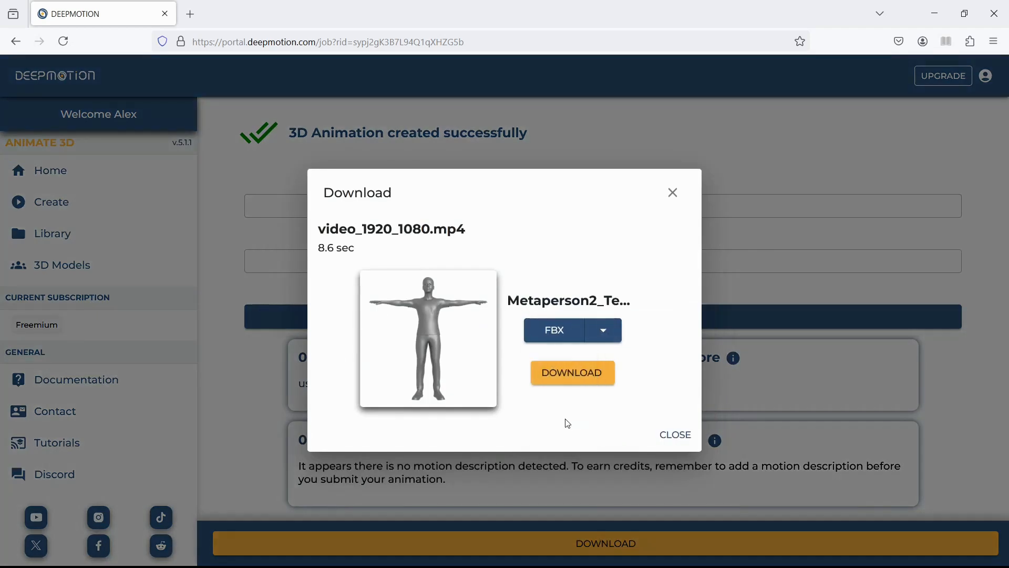
pyautogui.click(571, 376)
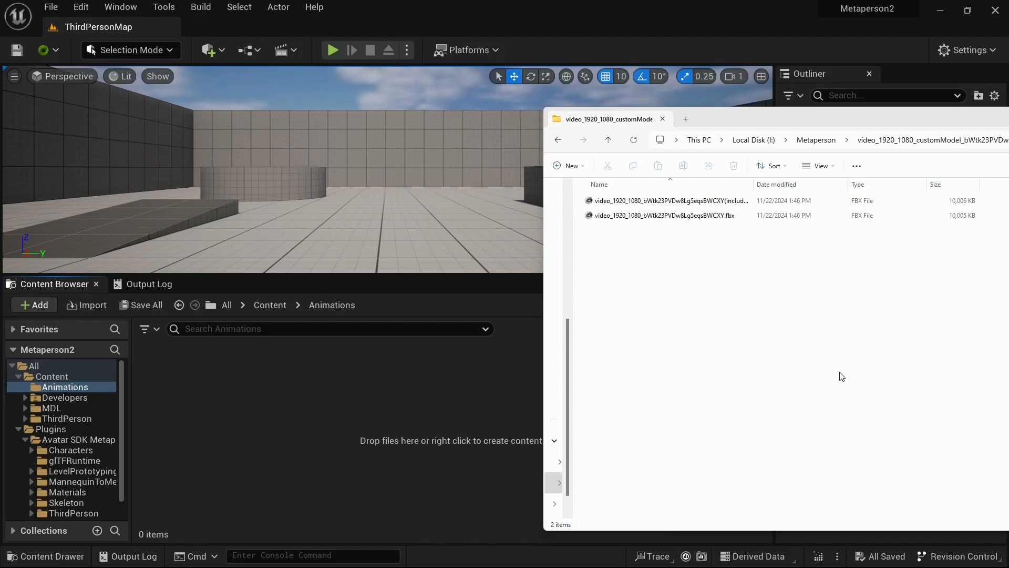
# In Unreal Engine, import video_1920_1080_bWtk23PVDw8Lg5eqsBWCXY.fbx into Content/Animations with the Metaperson2_Template skeleton and open the imported animation sequence.
pyautogui.moveTo(640, 216); pyautogui.dragTo(424, 330)
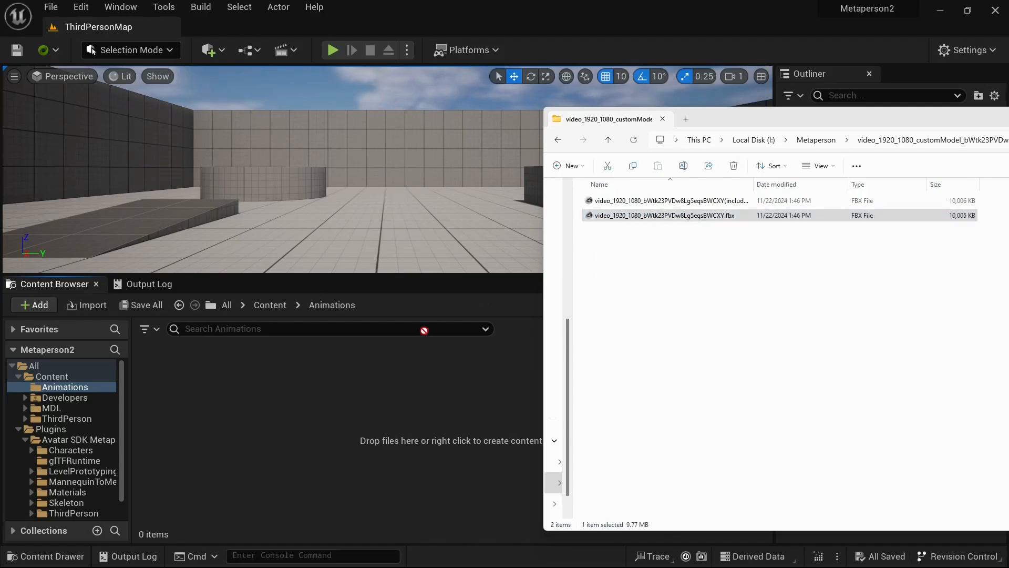
pyautogui.moveTo(303, 396); pyautogui.dragTo(303, 394)
pyautogui.click(619, 180)
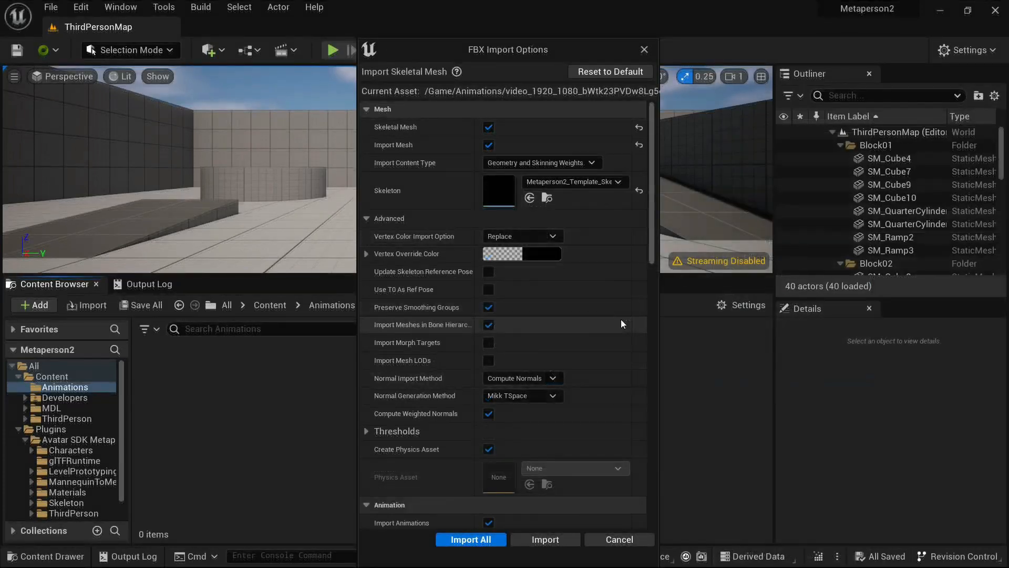
pyautogui.scroll(-10, 651, 273)
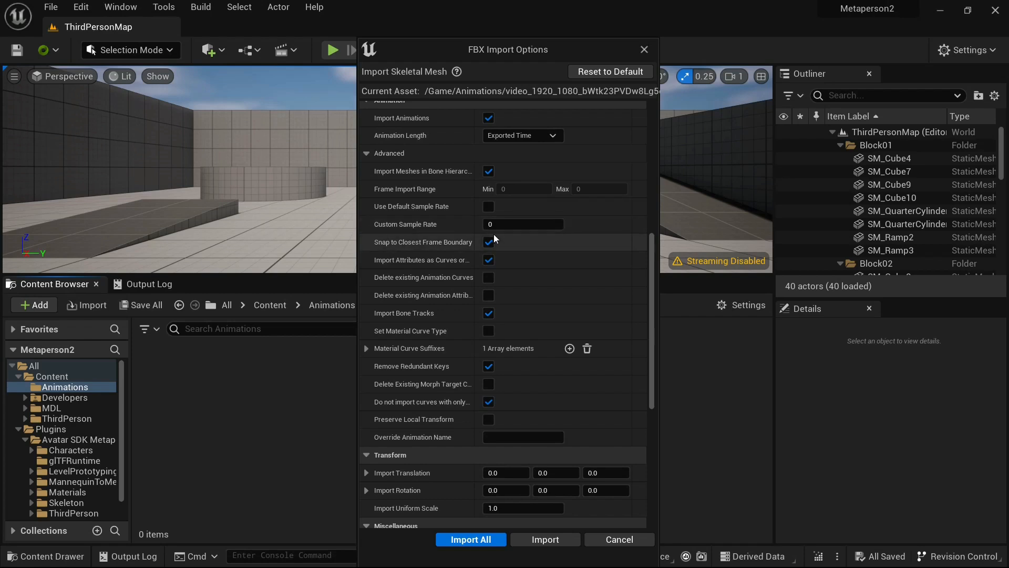
pyautogui.click(531, 541)
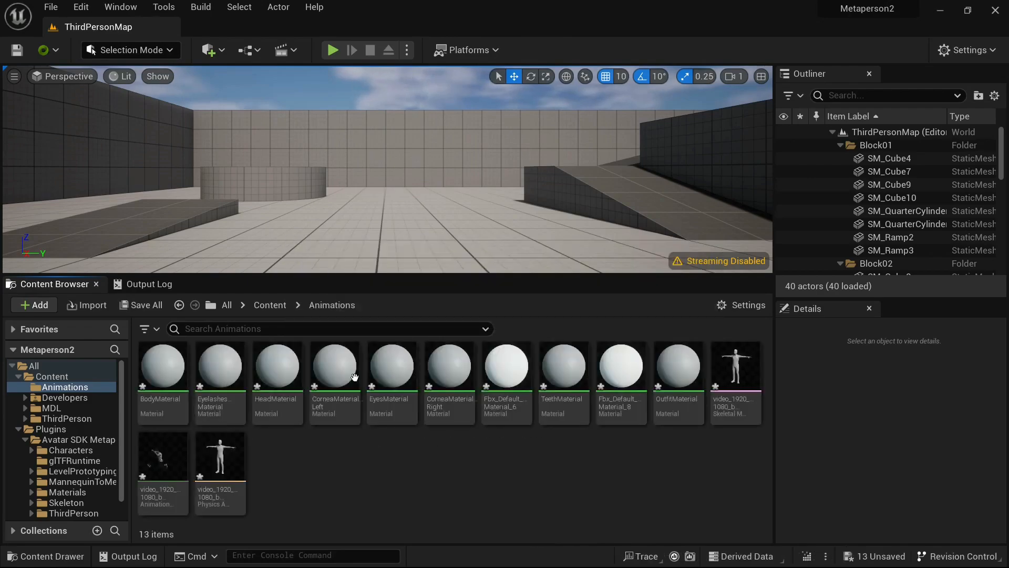
pyautogui.click(152, 468)
pyautogui.doubleClick(152, 468)
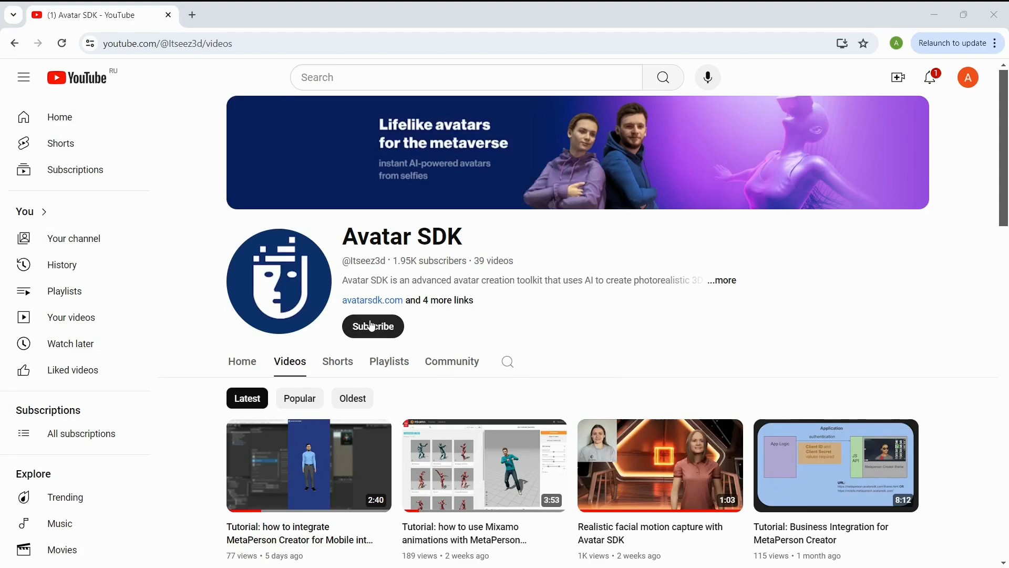
# On YouTube, subscribe to the Avatar SDK channel, enable all notifications for it and browse its latest videos.
pyautogui.click(373, 326)
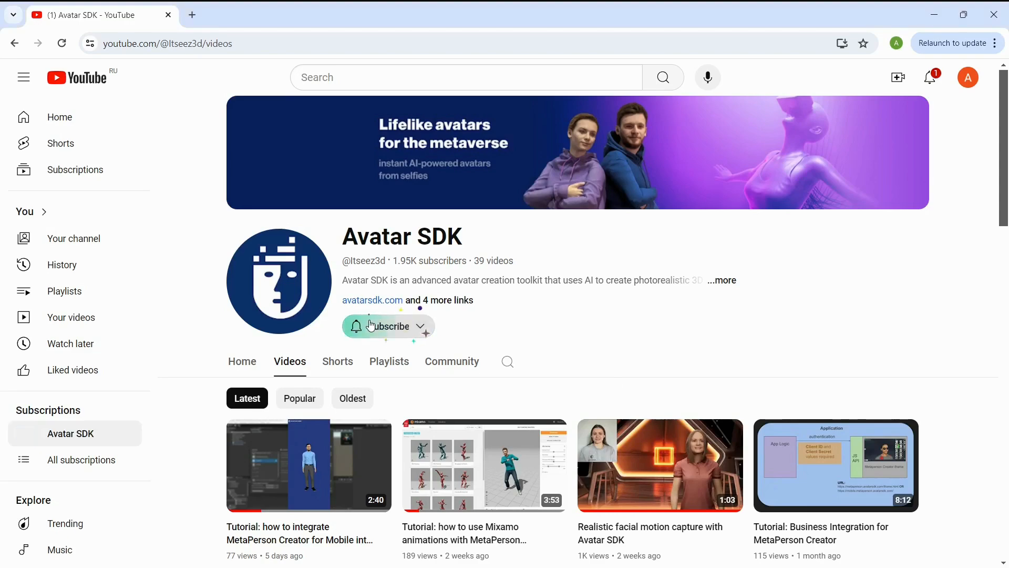
pyautogui.click(421, 327)
pyautogui.click(414, 355)
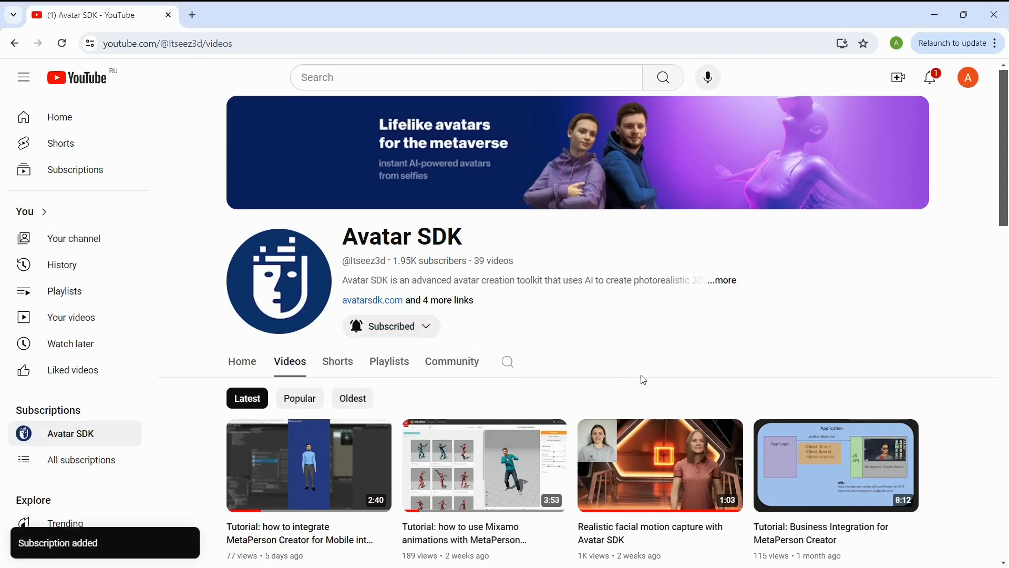
pyautogui.scroll(-5, 644, 380)
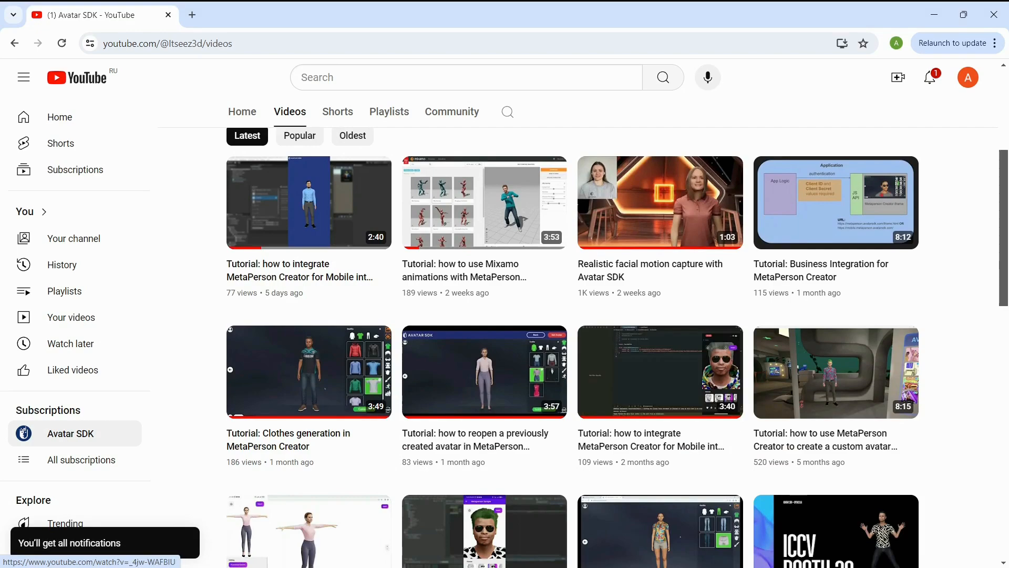